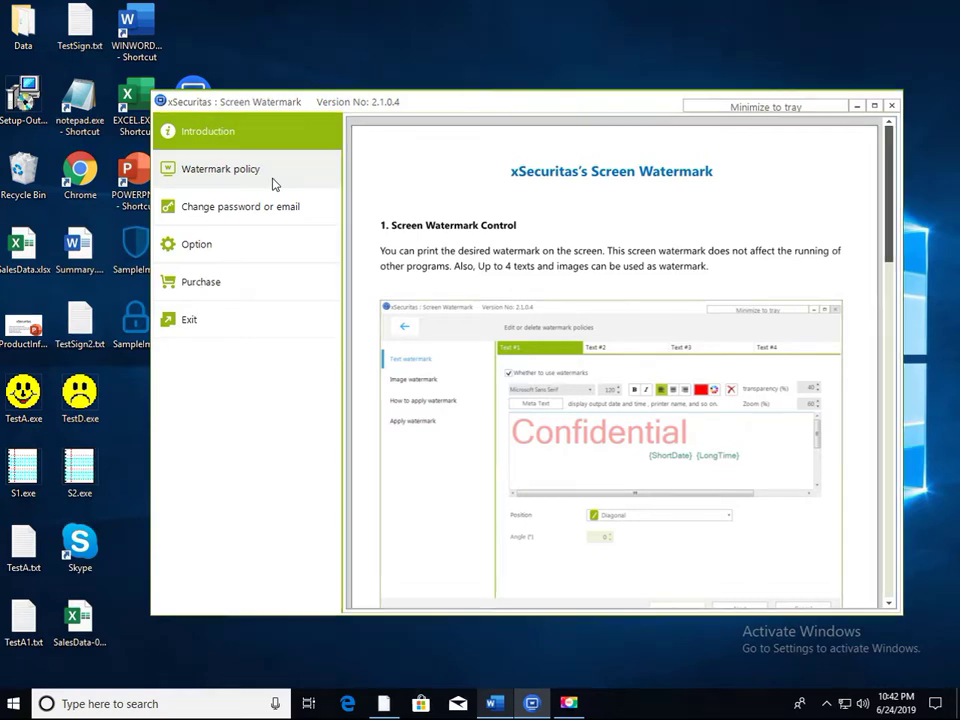
# Open the Watermark policy section from the left sidebar
pyautogui.click(273, 183)
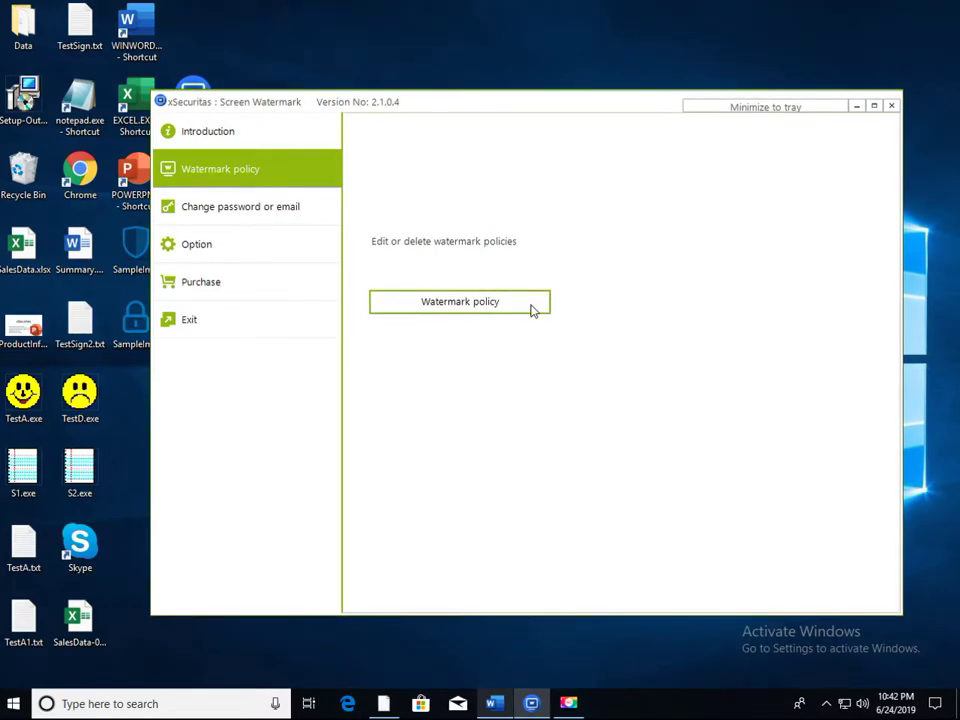
# Make text watermark #1 read 'Confidential' at size 120, bold and italic
pyautogui.click(531, 308)
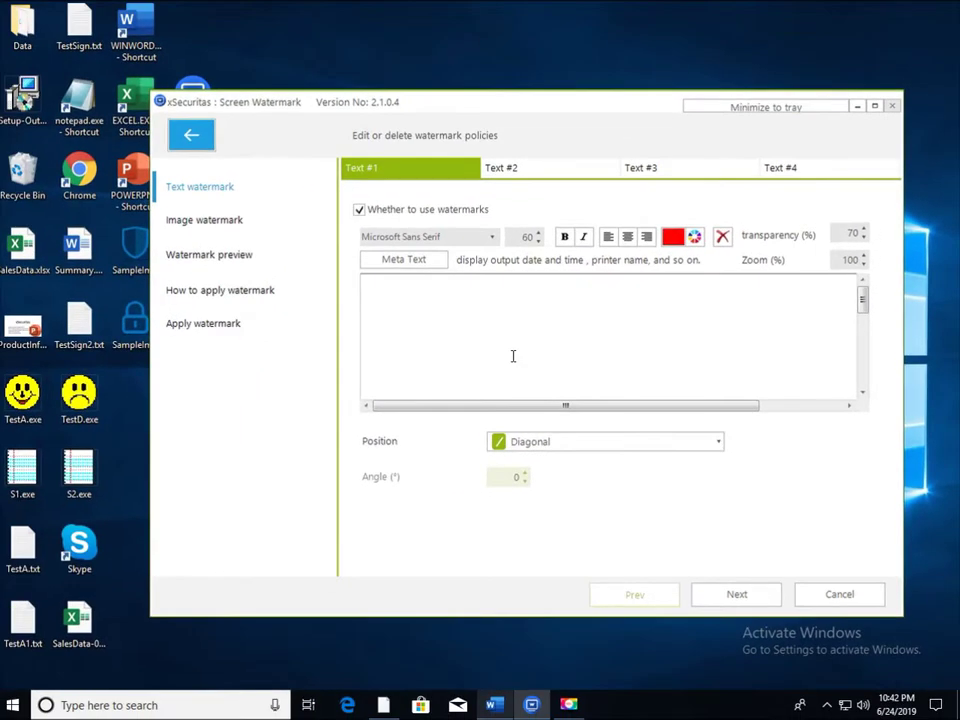
pyautogui.write('C')
pyautogui.write('on')
pyautogui.write('fid')
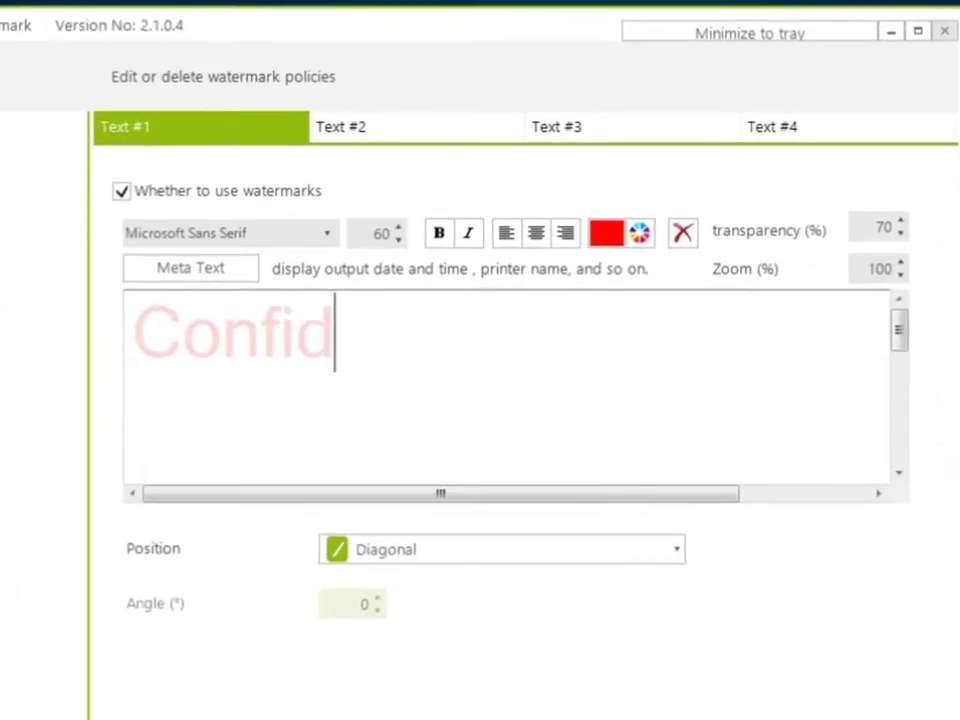
pyautogui.write('ential')
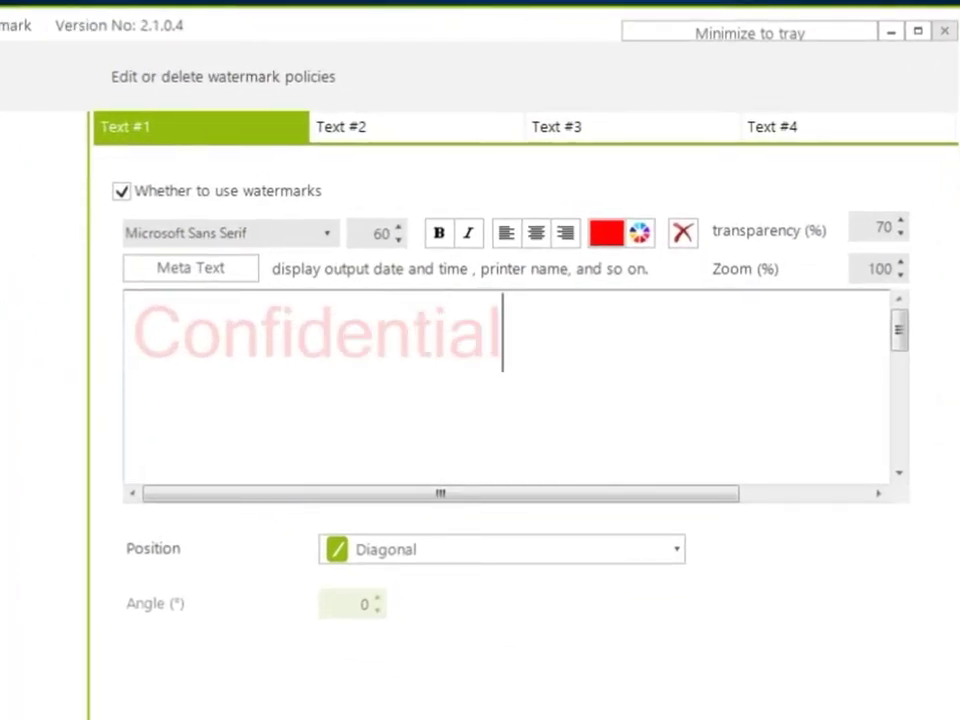
pyautogui.hotkey('ctrl', 'a')
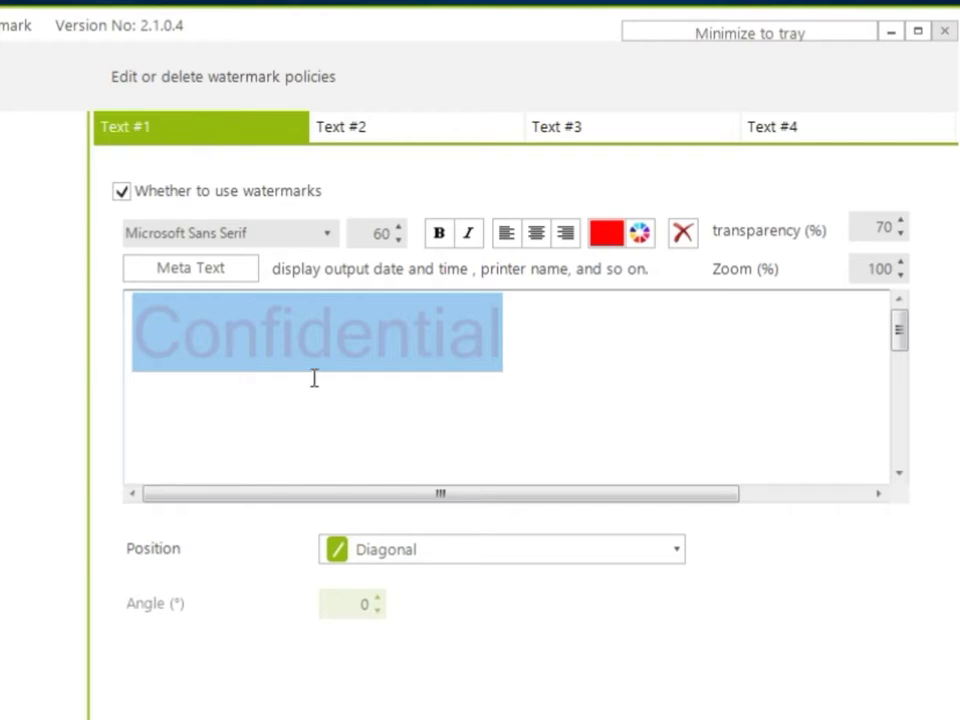
pyautogui.click(328, 235)
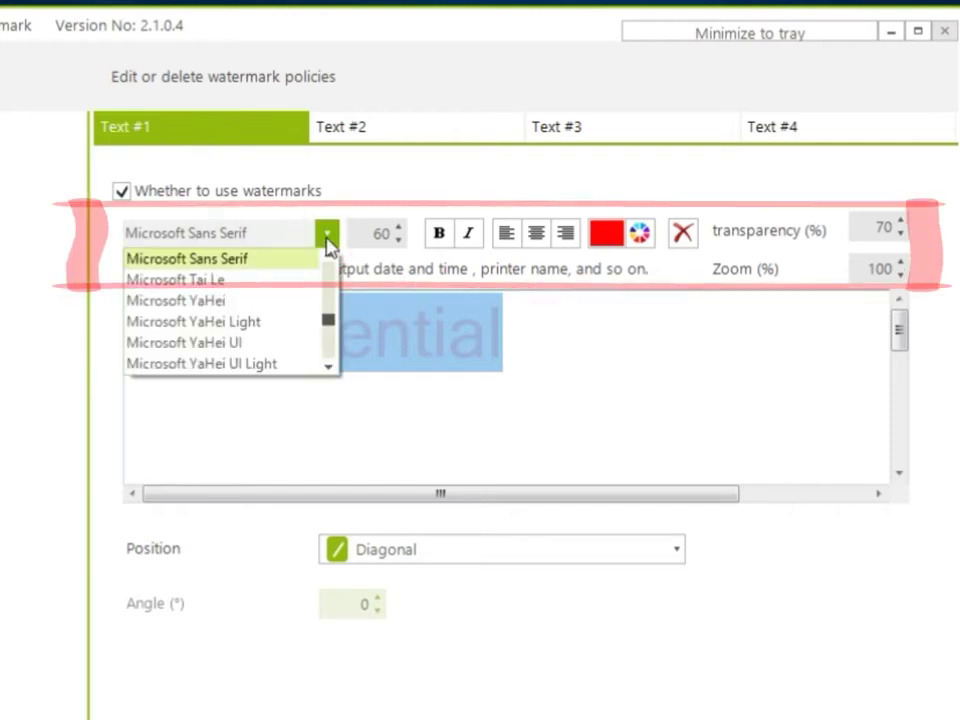
pyautogui.click(328, 244)
pyautogui.click(396, 243)
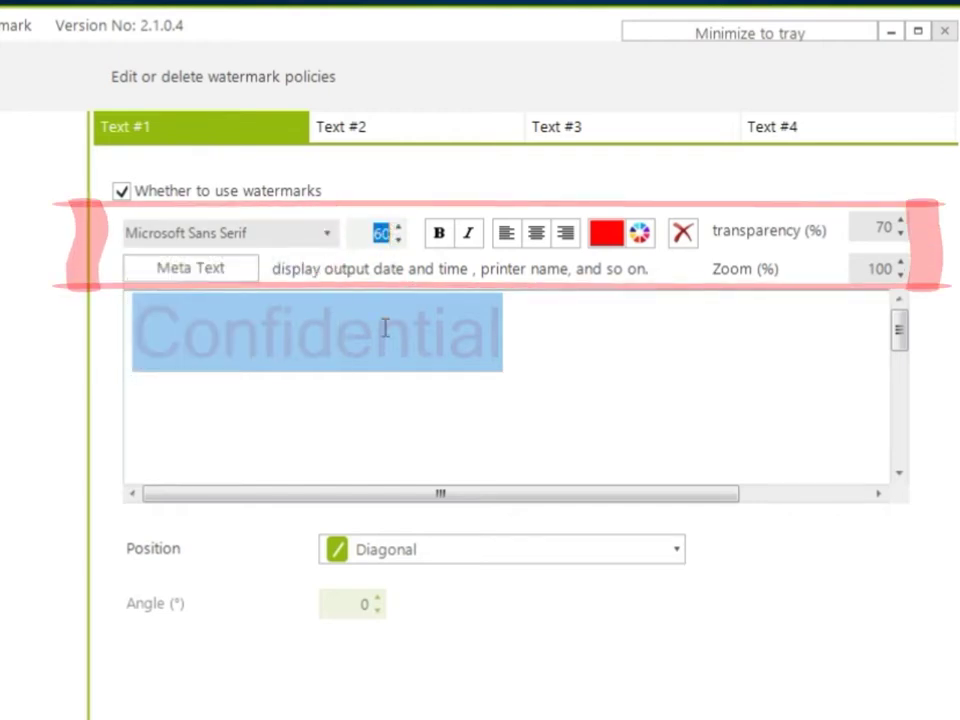
pyautogui.write('120')
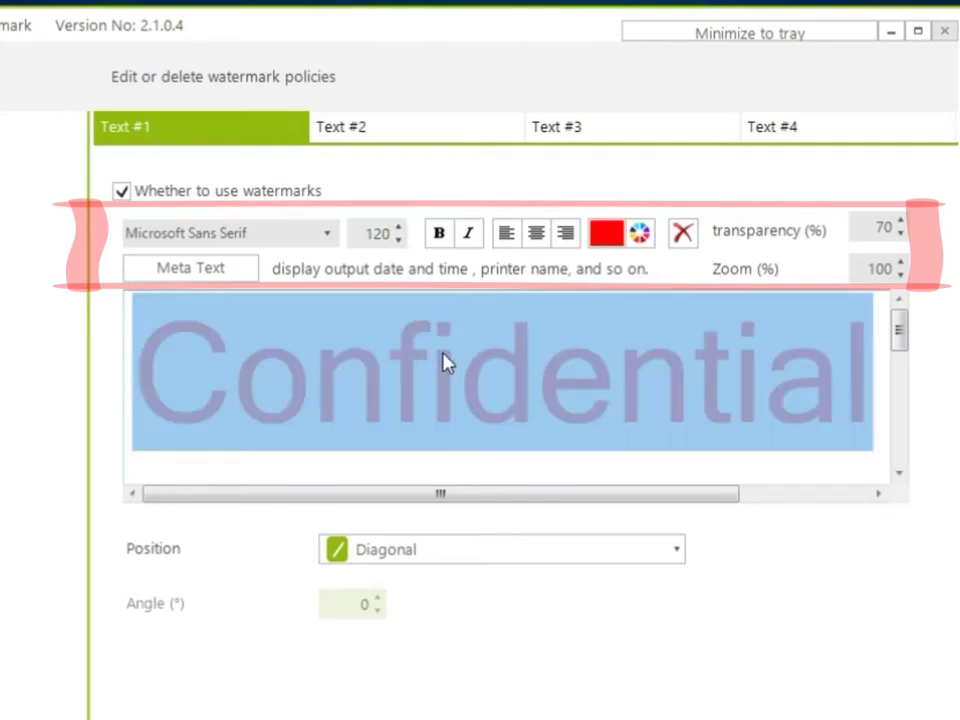
pyautogui.click(440, 235)
pyautogui.click(534, 235)
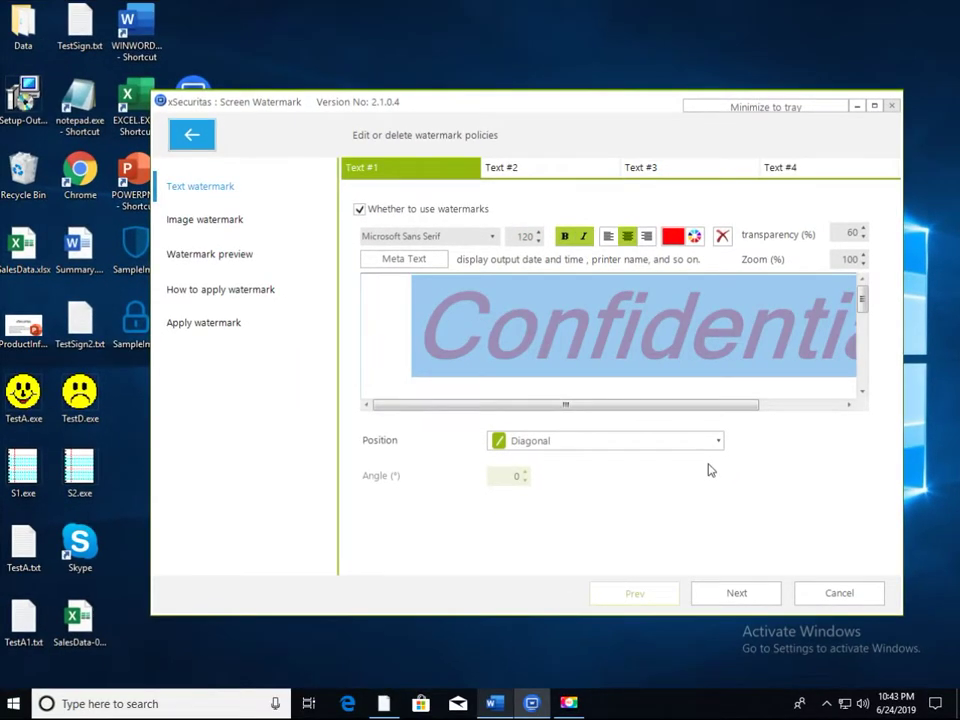
pyautogui.click(722, 446)
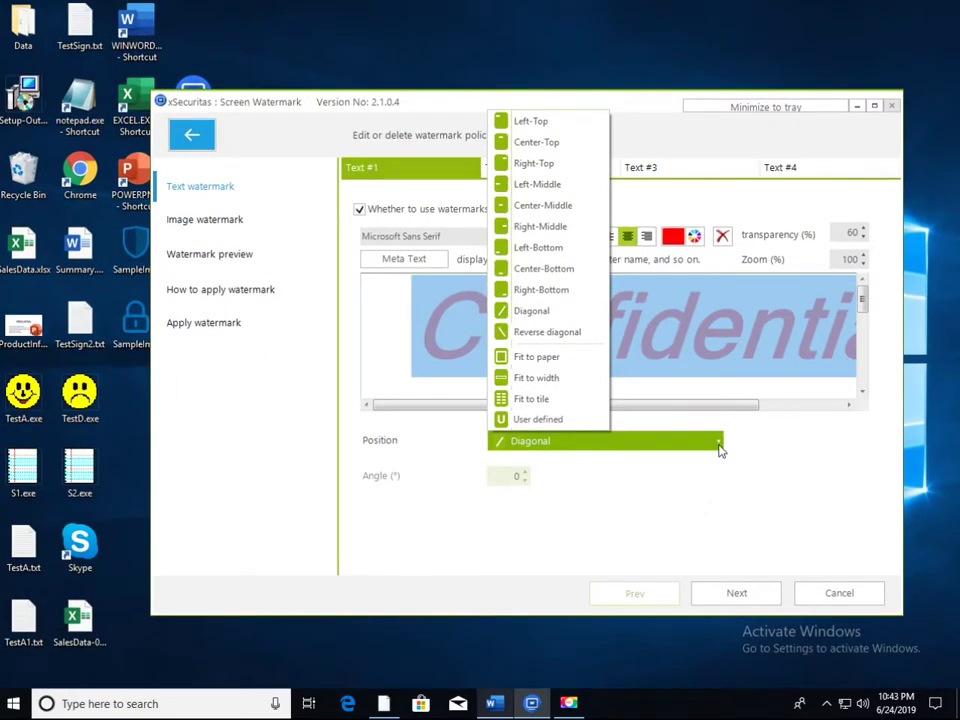
pyautogui.click(720, 445)
pyautogui.click(733, 593)
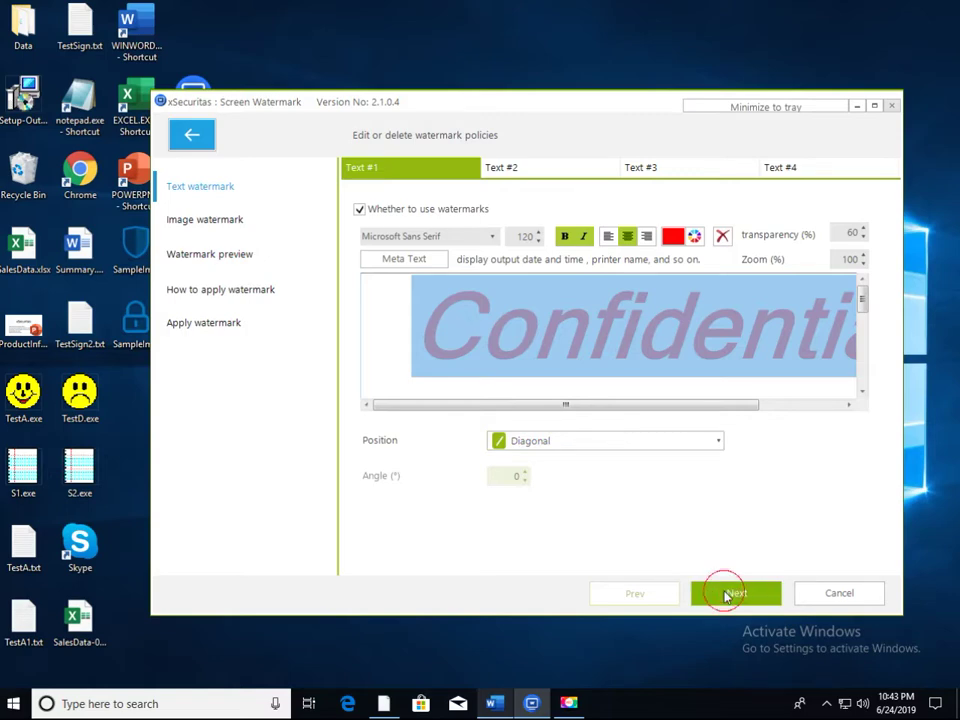
pyautogui.click(730, 594)
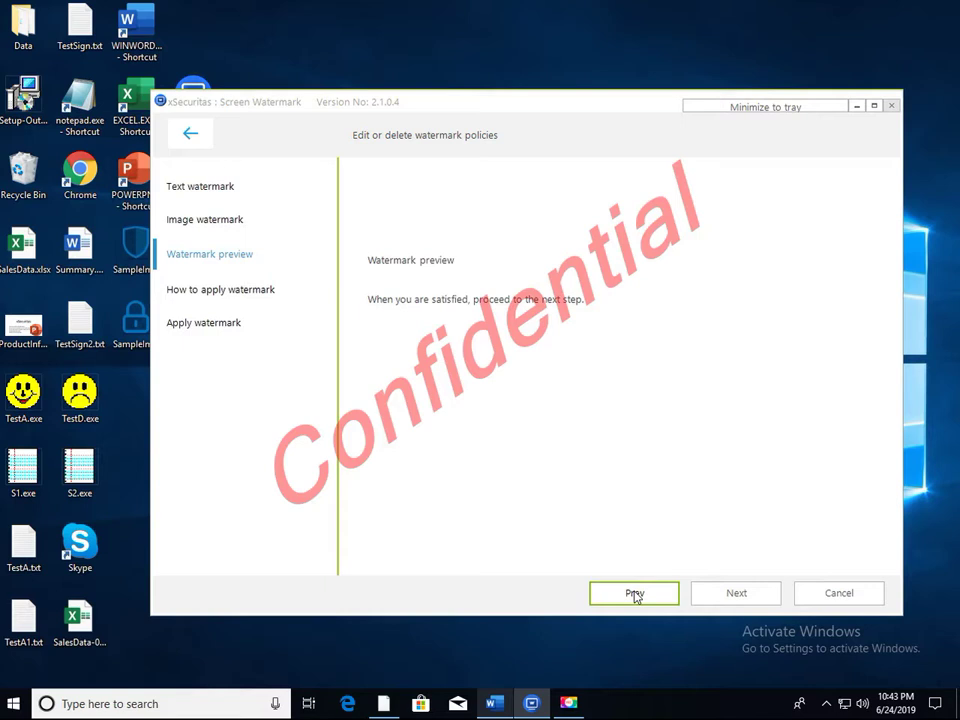
pyautogui.click(634, 594)
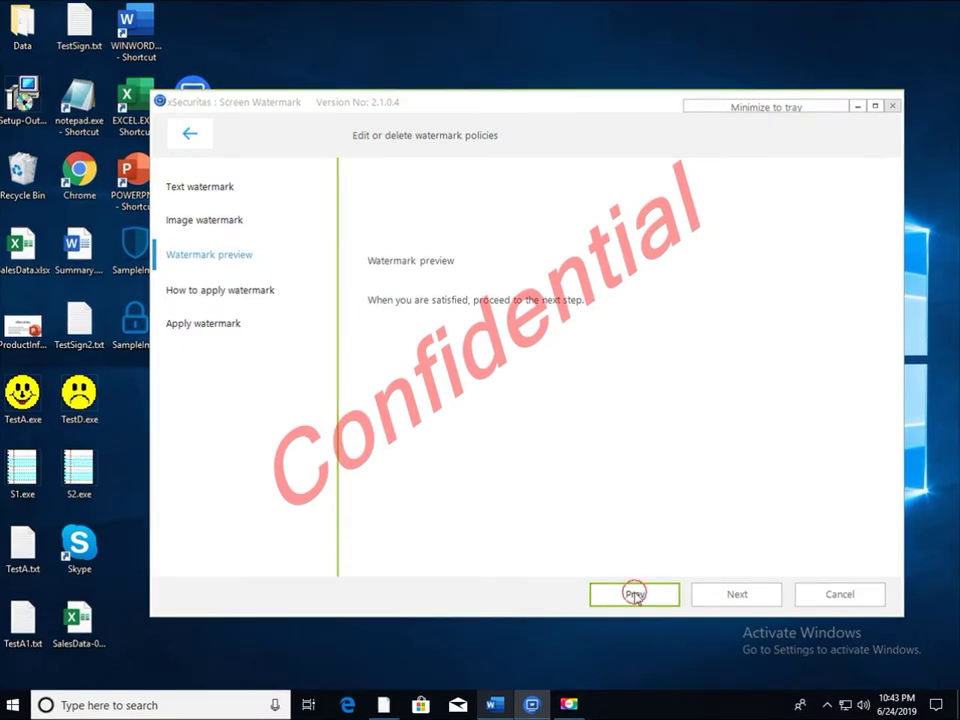
pyautogui.click(634, 594)
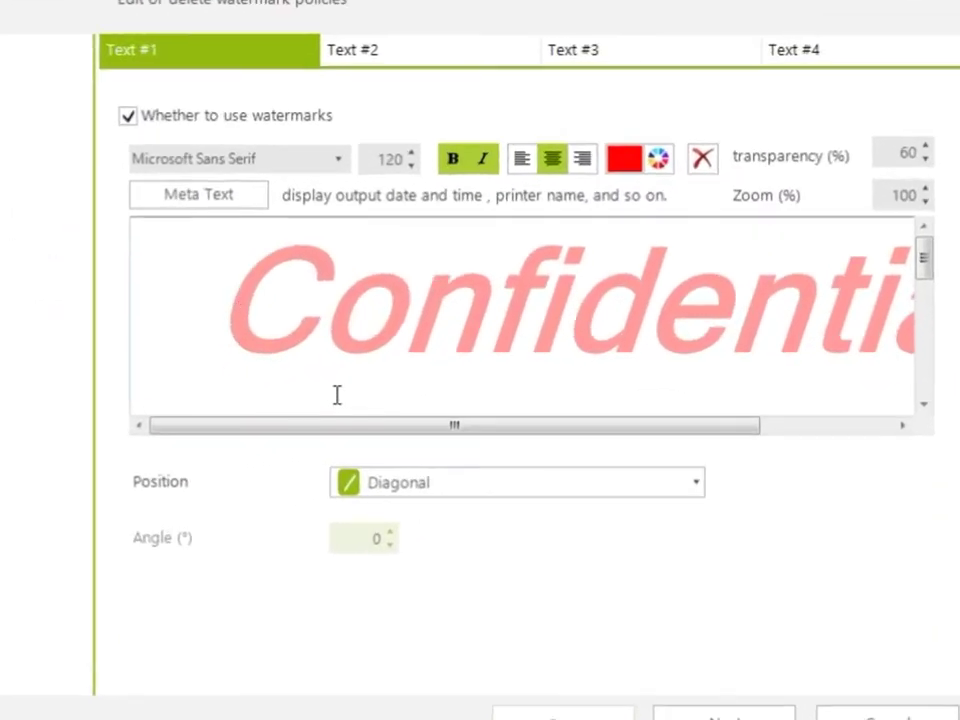
# Enlarge the 'Confidential' text to font size 180
pyautogui.hotkey('ctrl', 'a')
pyautogui.doubleClick(385, 159)
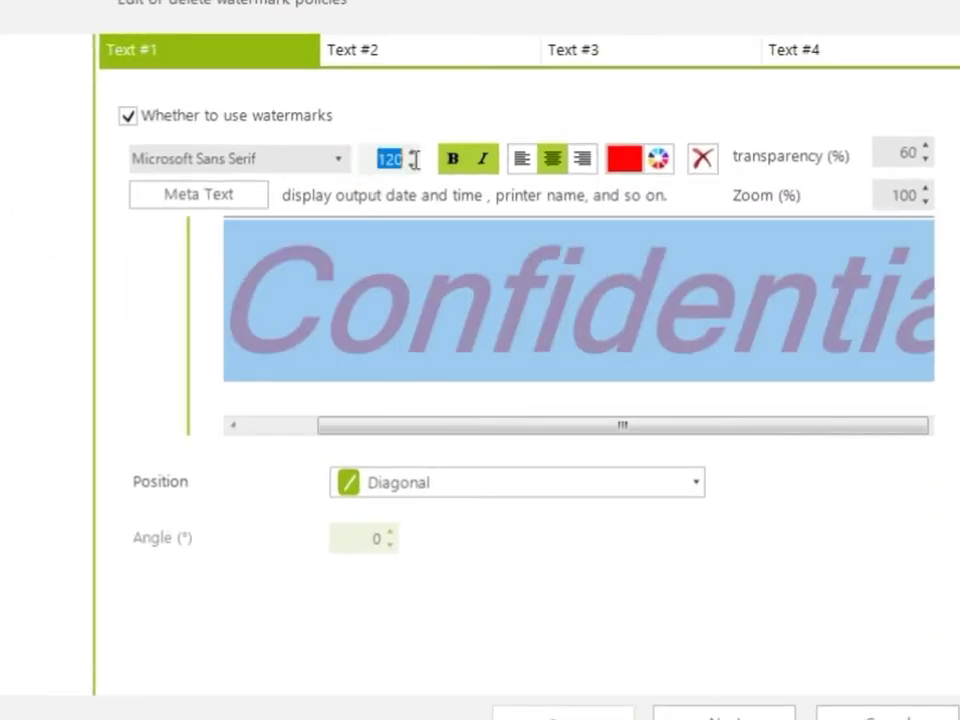
pyautogui.write('180')
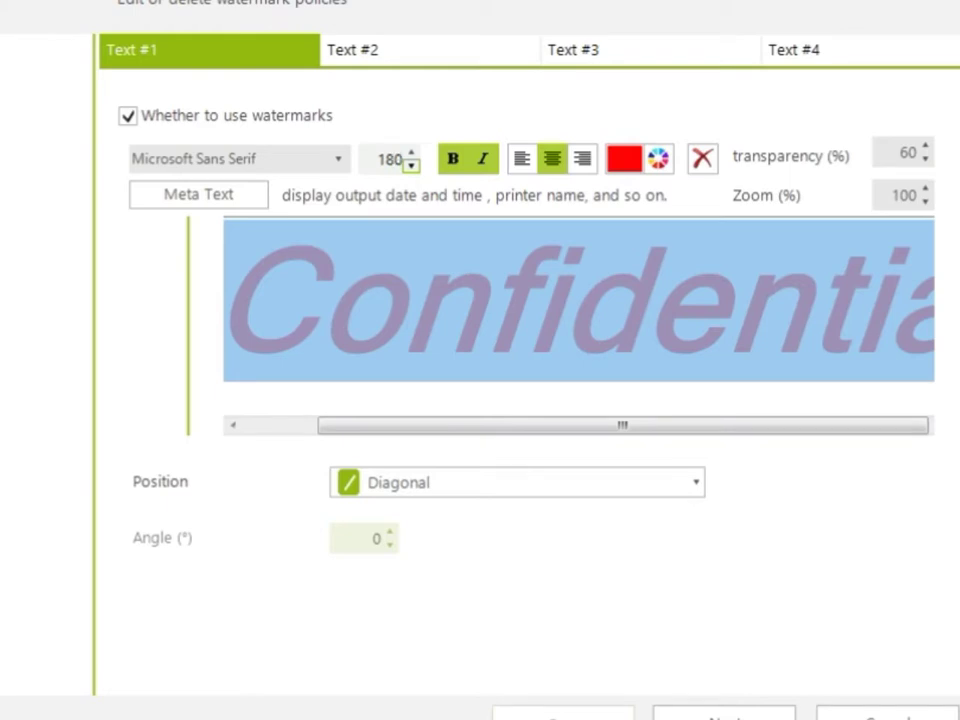
pyautogui.press('Return')
pyautogui.click(757, 306)
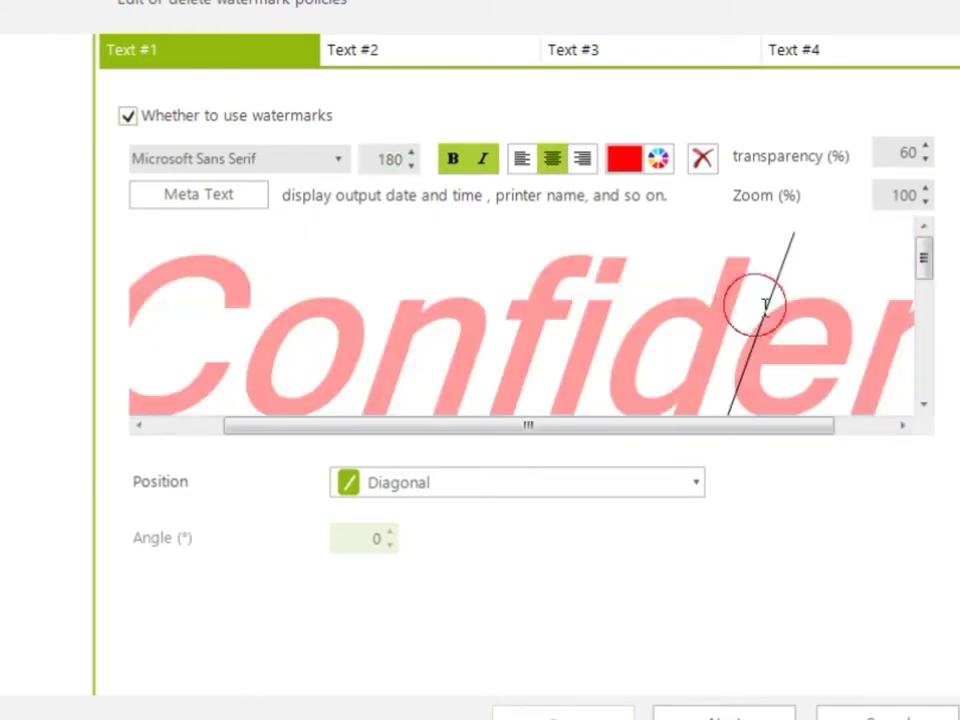
# Set watermark zoom to 50% and add a second line reading 'Hello'
pyautogui.moveTo(886, 200); pyautogui.dragTo(926, 196)
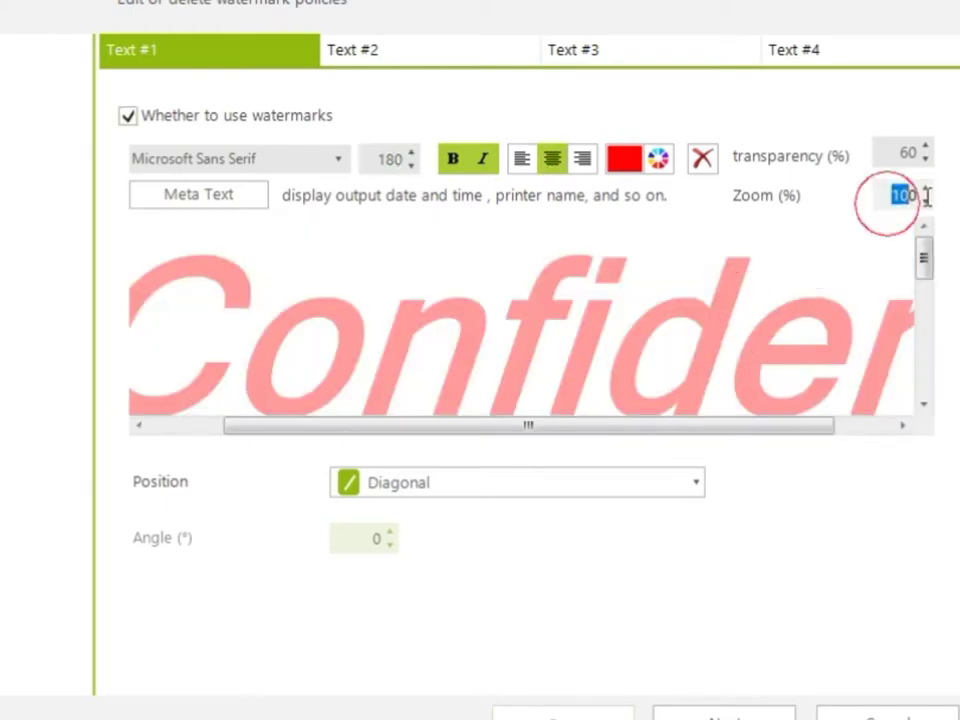
pyautogui.write('50')
pyautogui.press('Return')
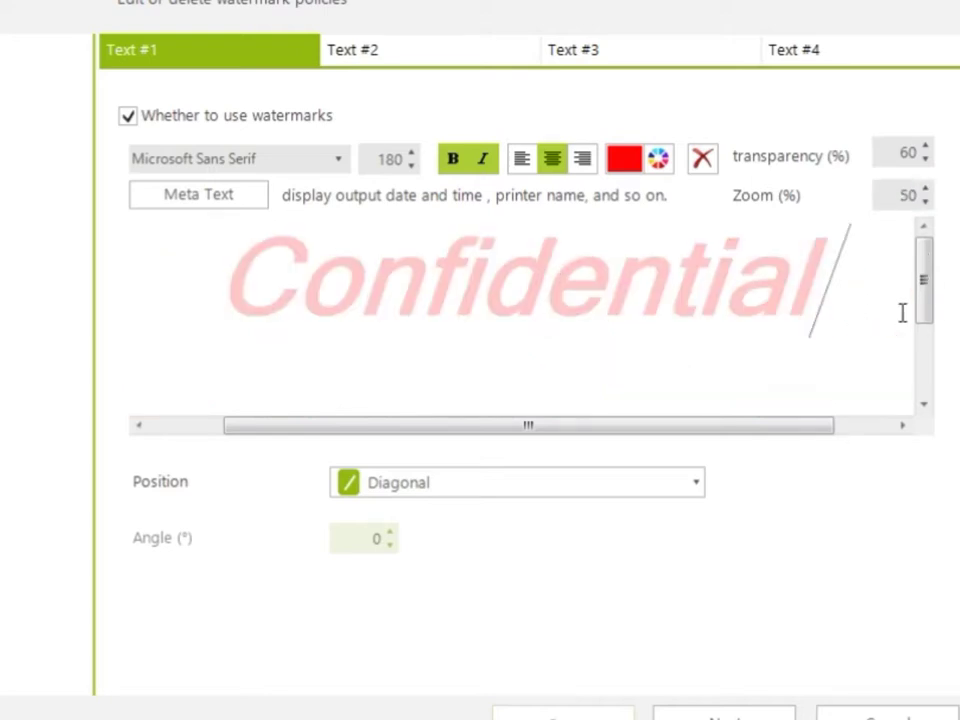
pyautogui.scroll(-1, 902, 313)
pyautogui.write('Hel')
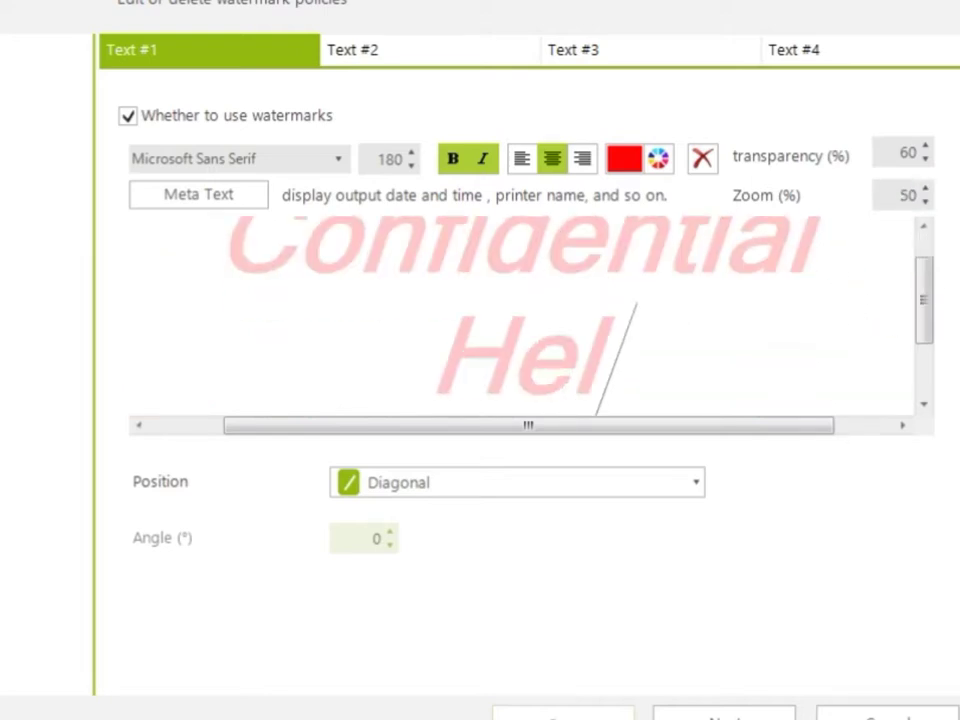
pyautogui.write('lo')
pyautogui.hotkey('shift', 'Home')
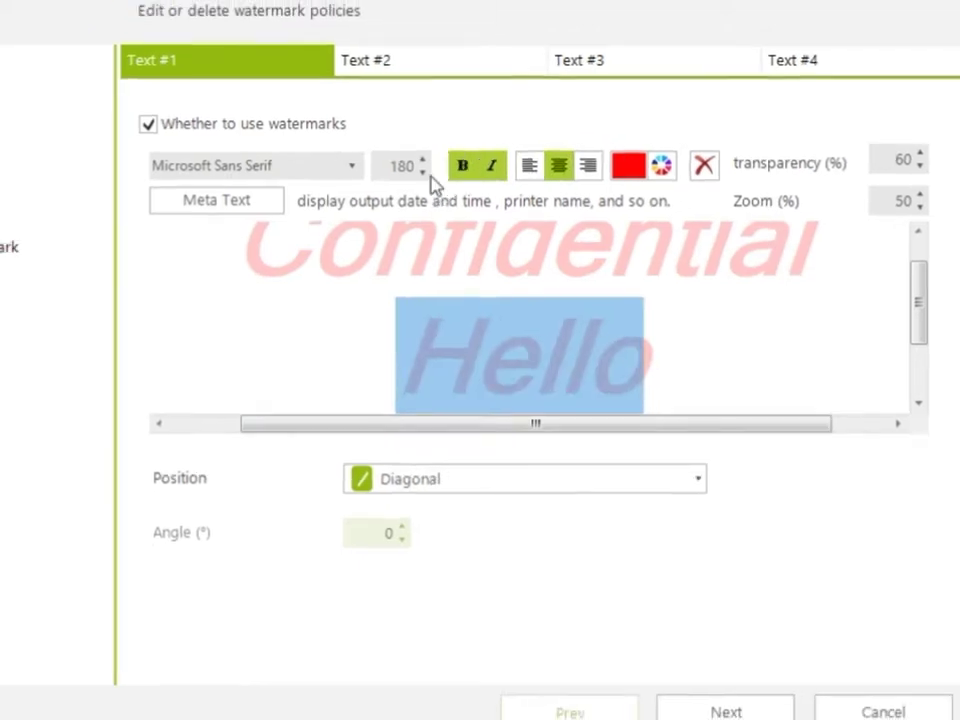
pyautogui.doubleClick(535, 236)
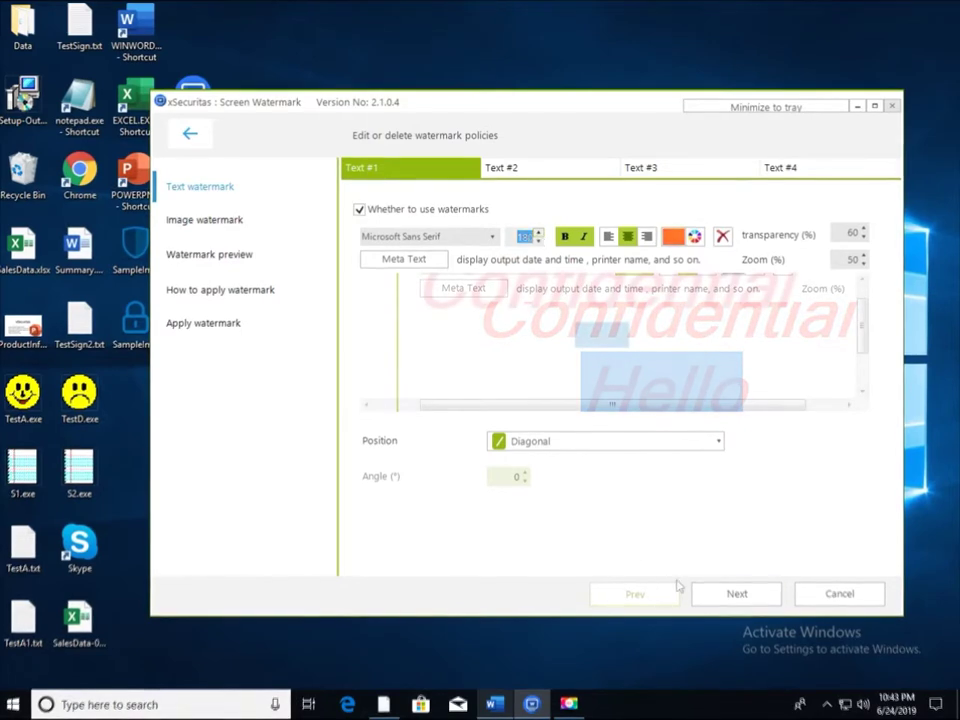
pyautogui.write('60')
# Preview the diagonal Confidential and Hello overlay, then return to image watermark settings
pyautogui.click(742, 600)
pyautogui.click(741, 600)
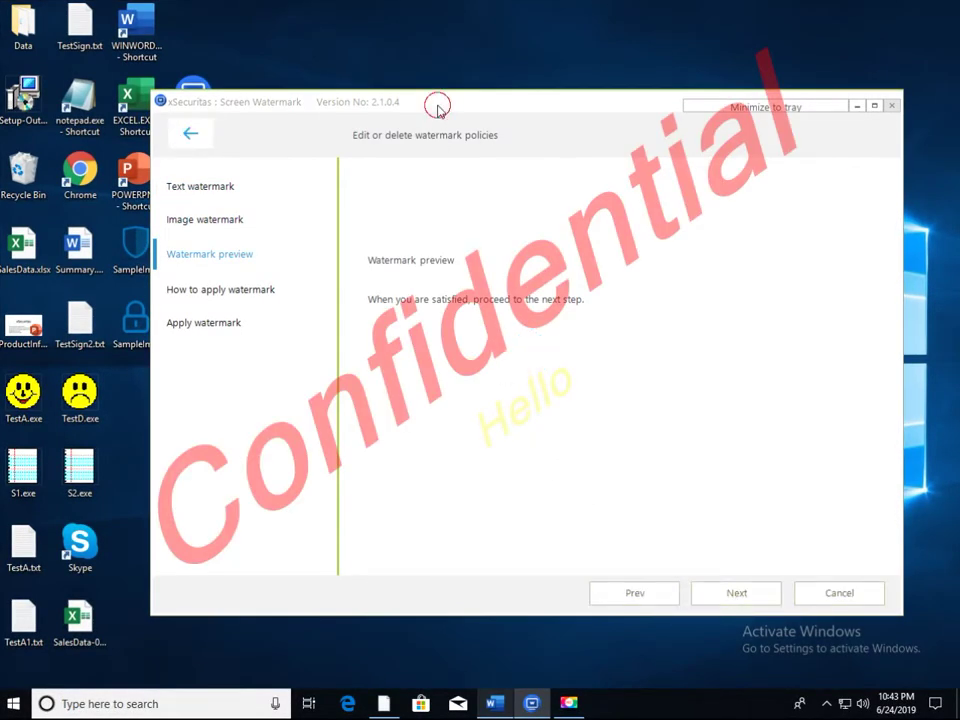
pyautogui.moveTo(437, 110); pyautogui.dragTo(565, 654)
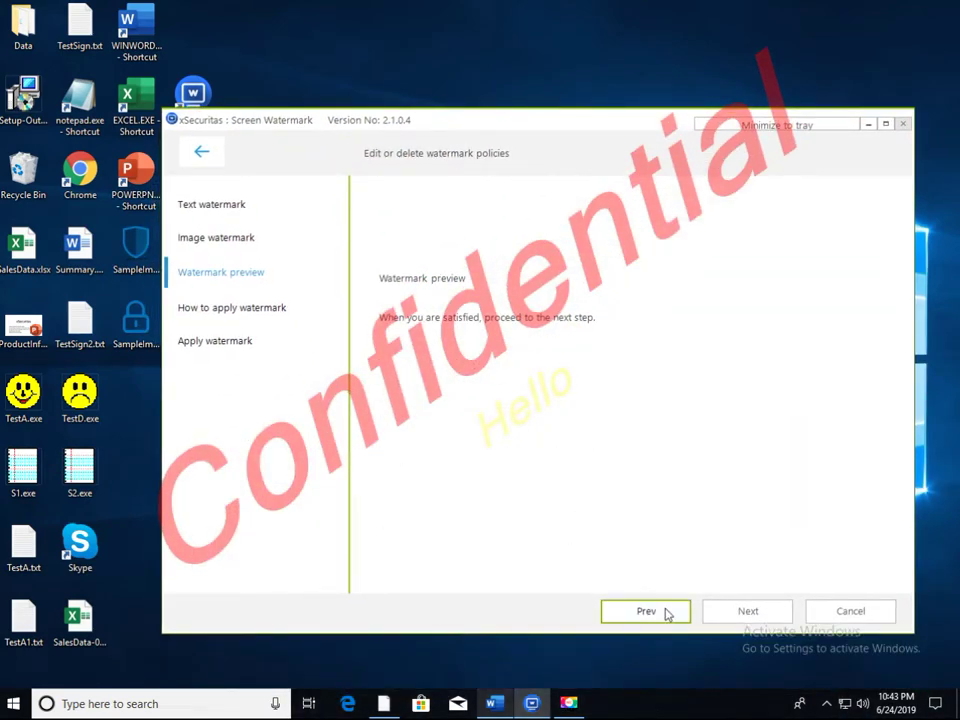
pyautogui.click(665, 613)
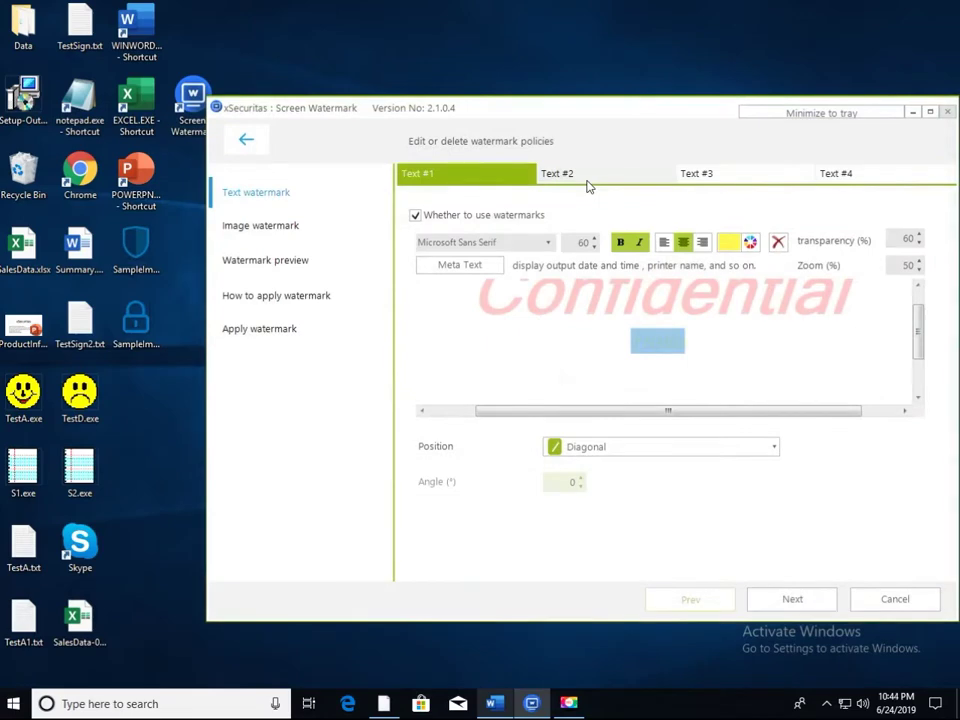
# Enter 'time=' as text watermark #2 and highlight short date in the meta text list
pyautogui.click(584, 179)
pyautogui.write('time=')
pyautogui.click(484, 266)
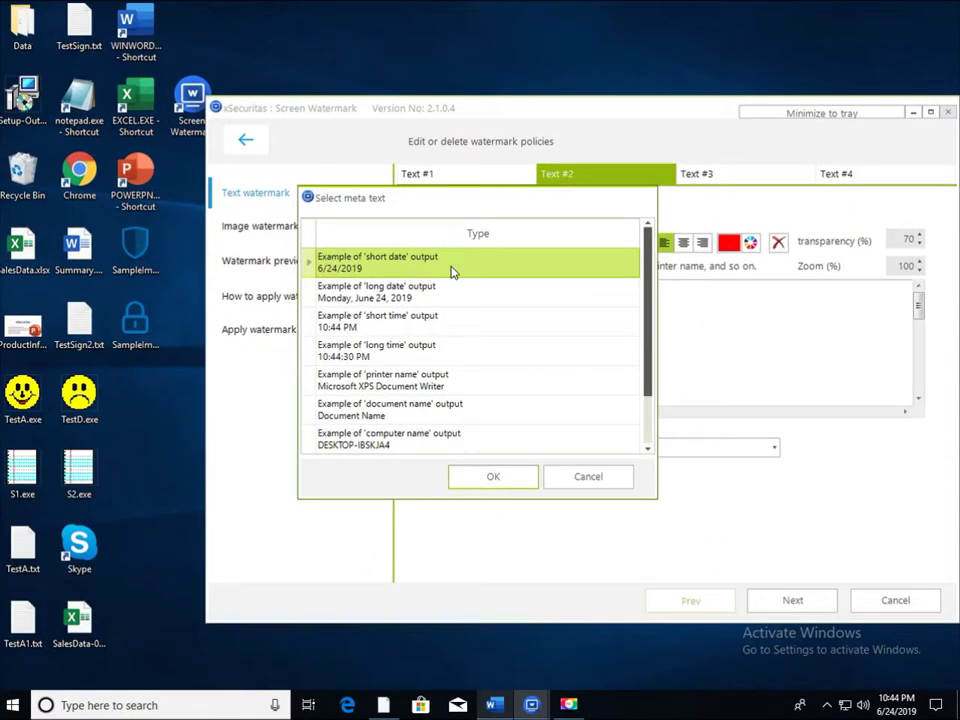
pyautogui.click(451, 271)
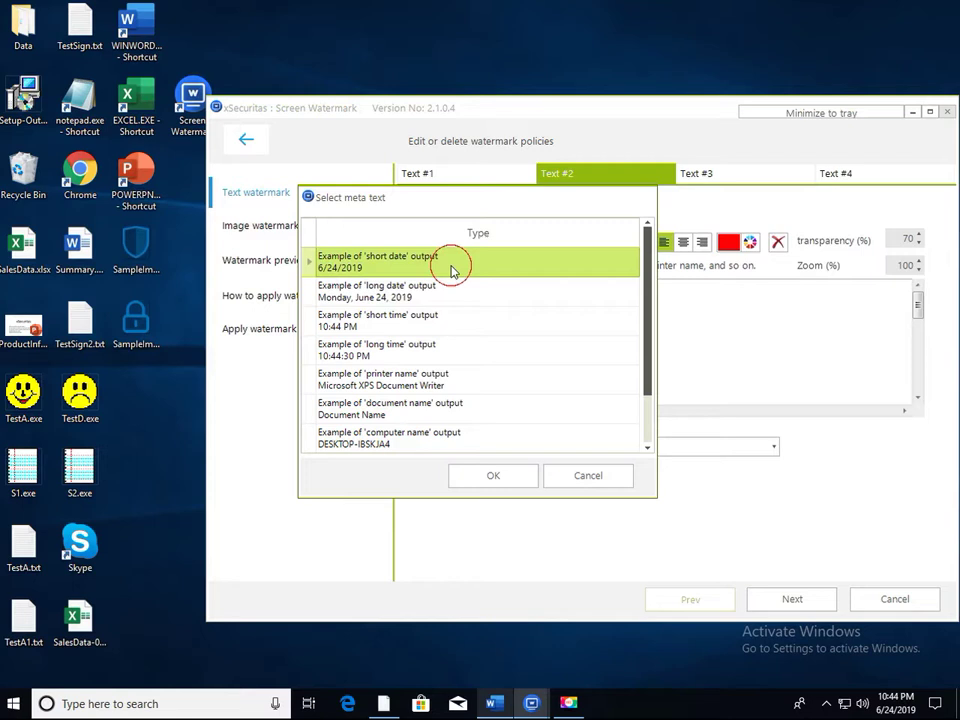
# Append the short date and long time fields after 'time='
pyautogui.doubleClick(451, 271)
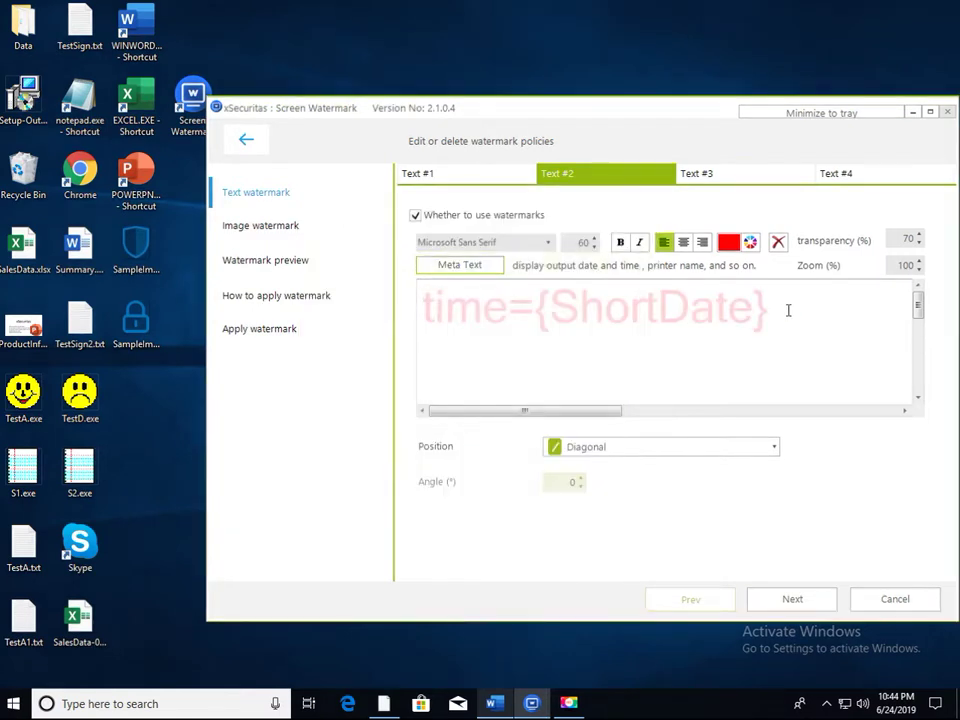
pyautogui.click(470, 268)
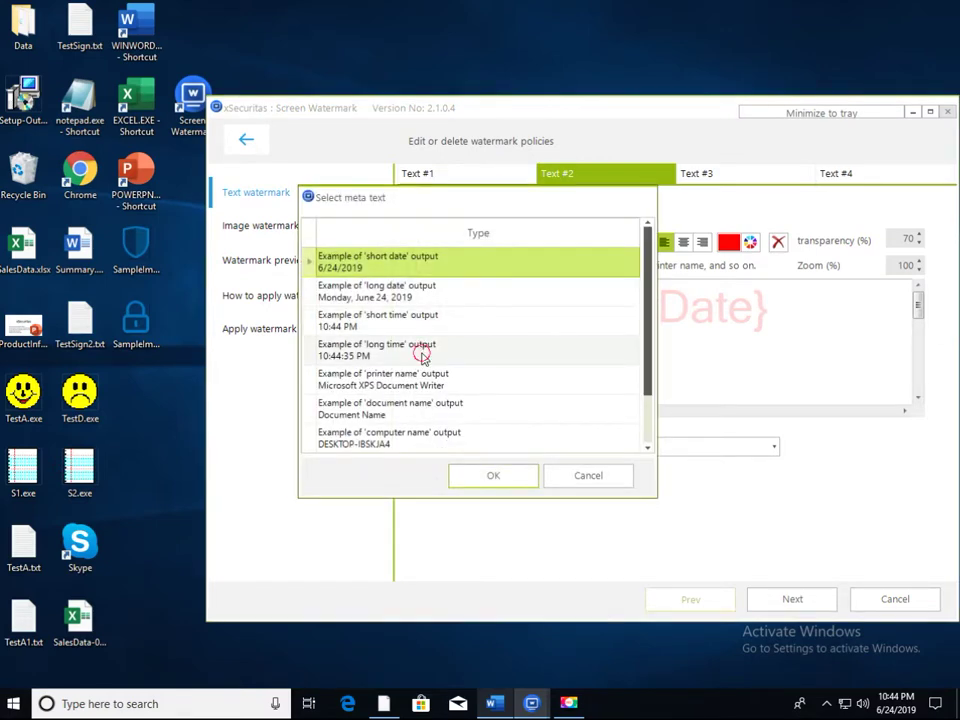
pyautogui.click(423, 355)
pyautogui.click(493, 478)
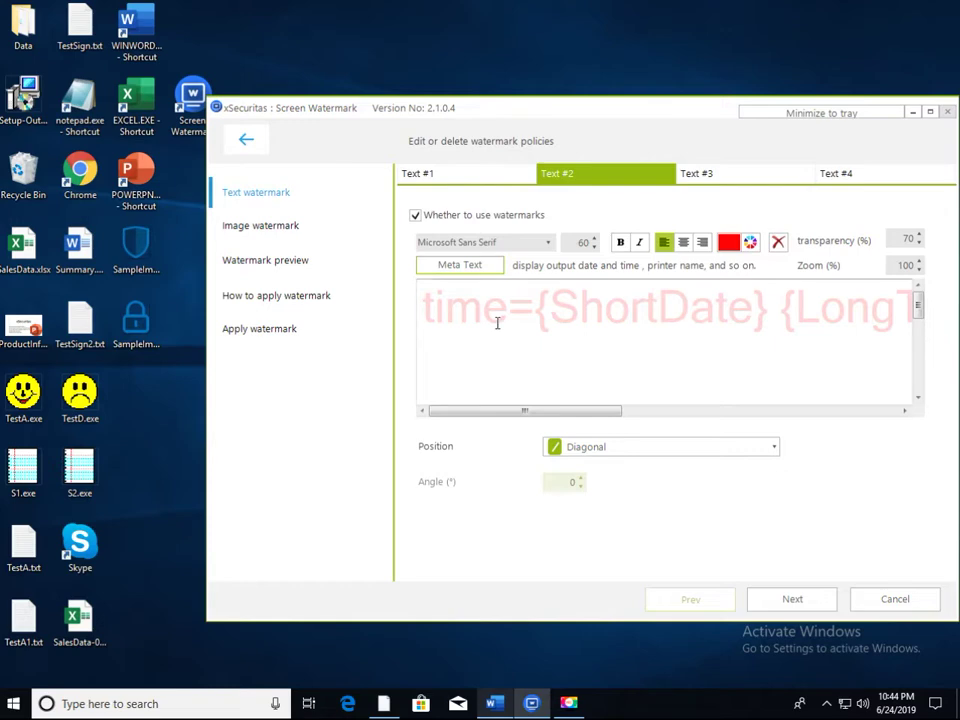
# Position the date-time text at Left-Top and advance toward the preview
pyautogui.click(775, 450)
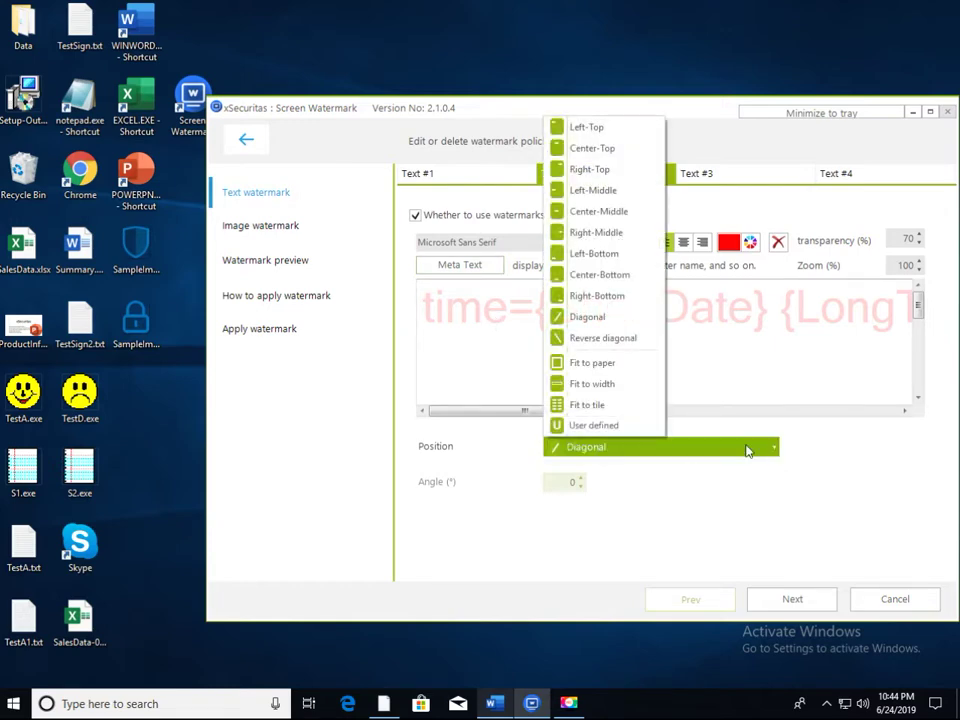
pyautogui.click(613, 129)
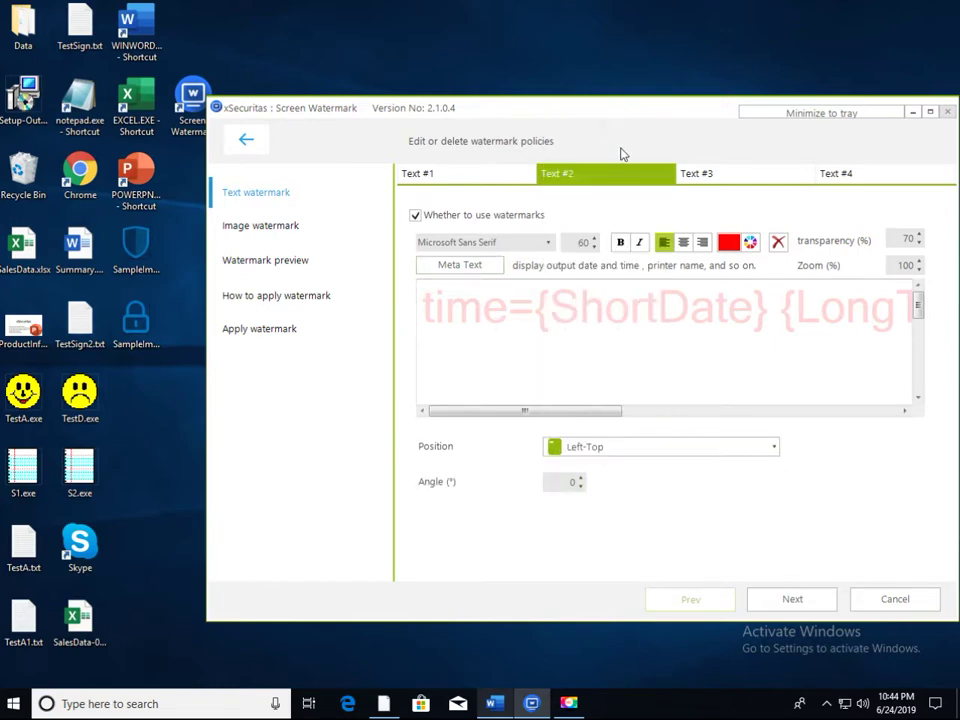
pyautogui.click(795, 600)
pyautogui.click(795, 600)
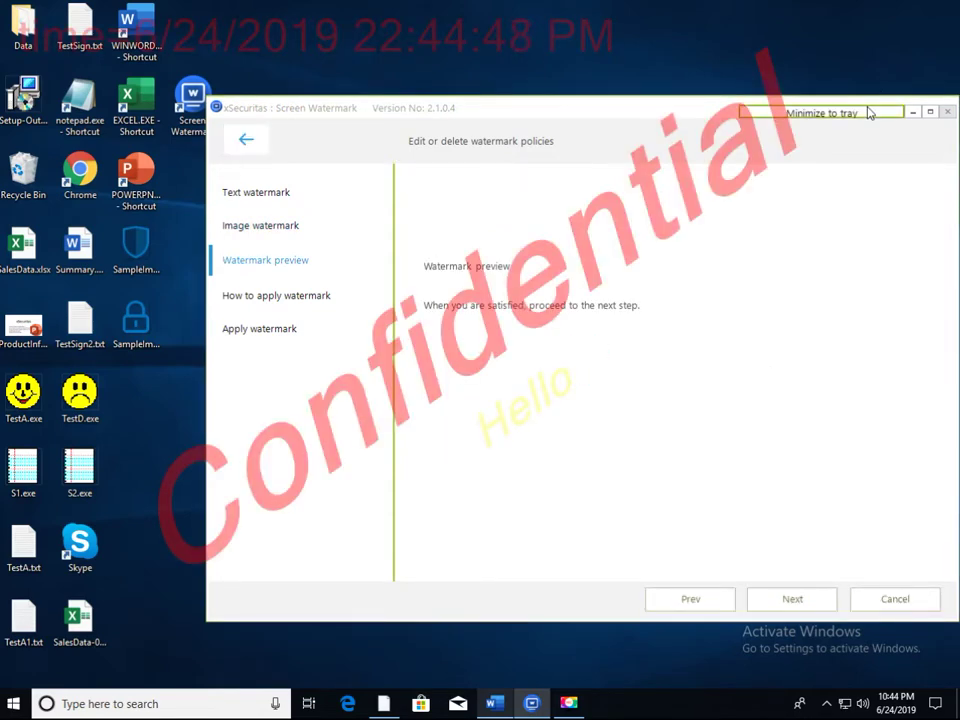
# Shift the settings window toward the upper left to inspect the overlay
pyautogui.moveTo(639, 122); pyautogui.dragTo(418, 25)
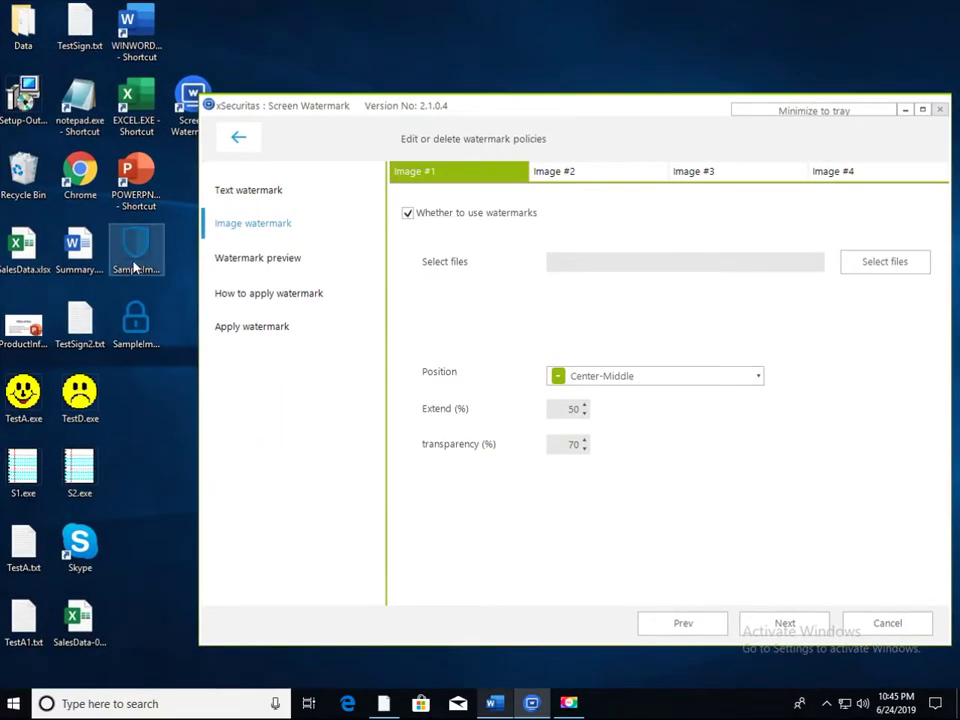
# Add SampleImage-00.png as image watermark #1, Center-Middle, 60% transparency, and preview it
pyautogui.moveTo(135, 267); pyautogui.dragTo(551, 237)
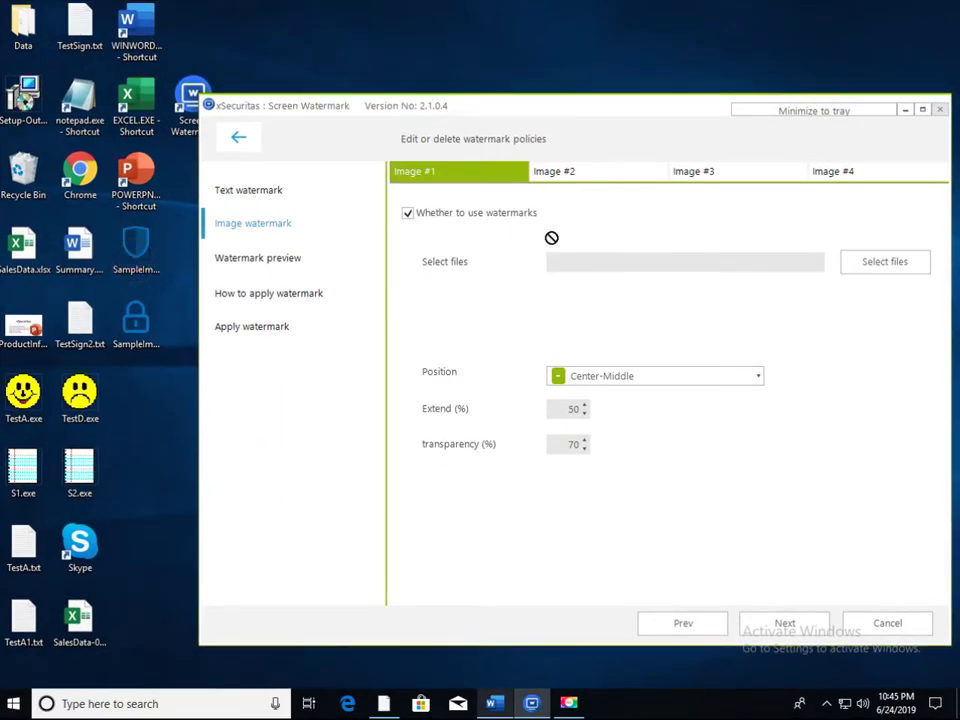
pyautogui.moveTo(596, 278); pyautogui.dragTo(598, 279)
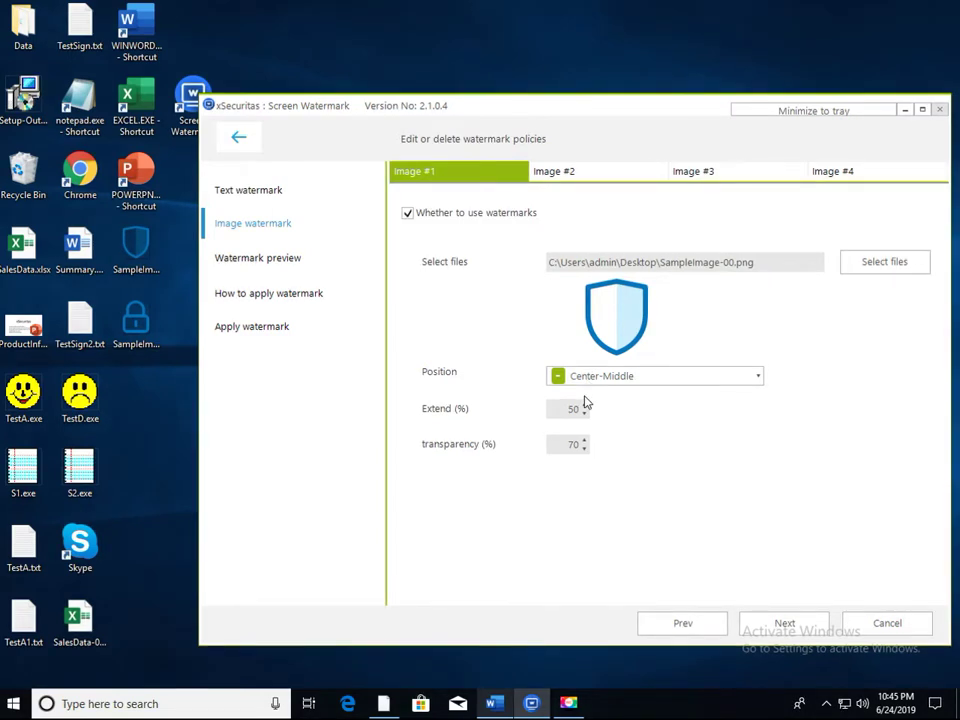
pyautogui.click(756, 376)
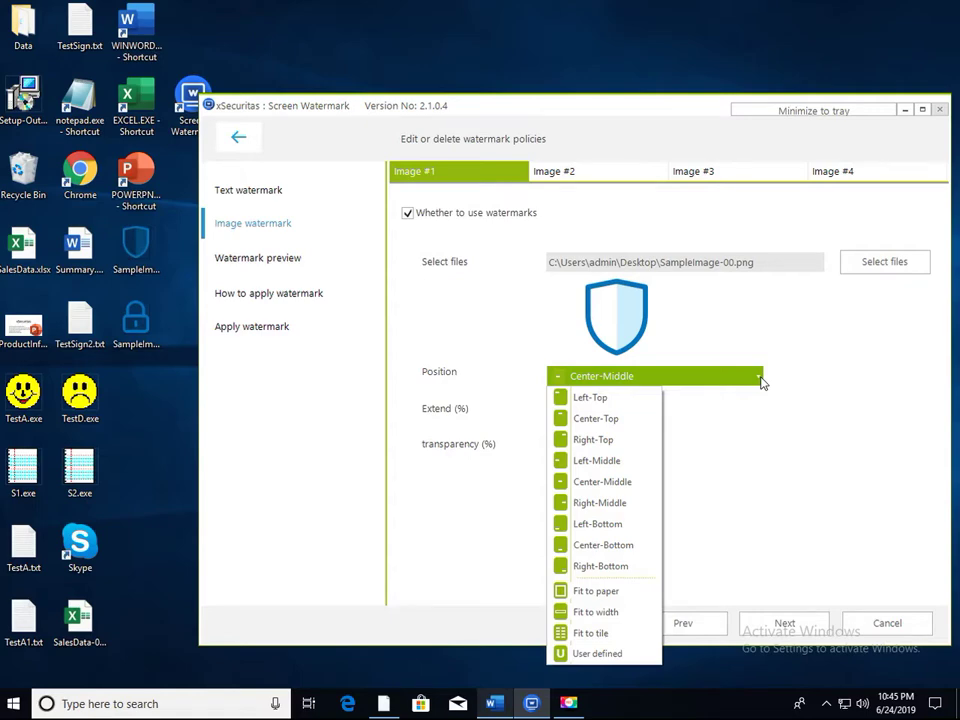
pyautogui.click(760, 378)
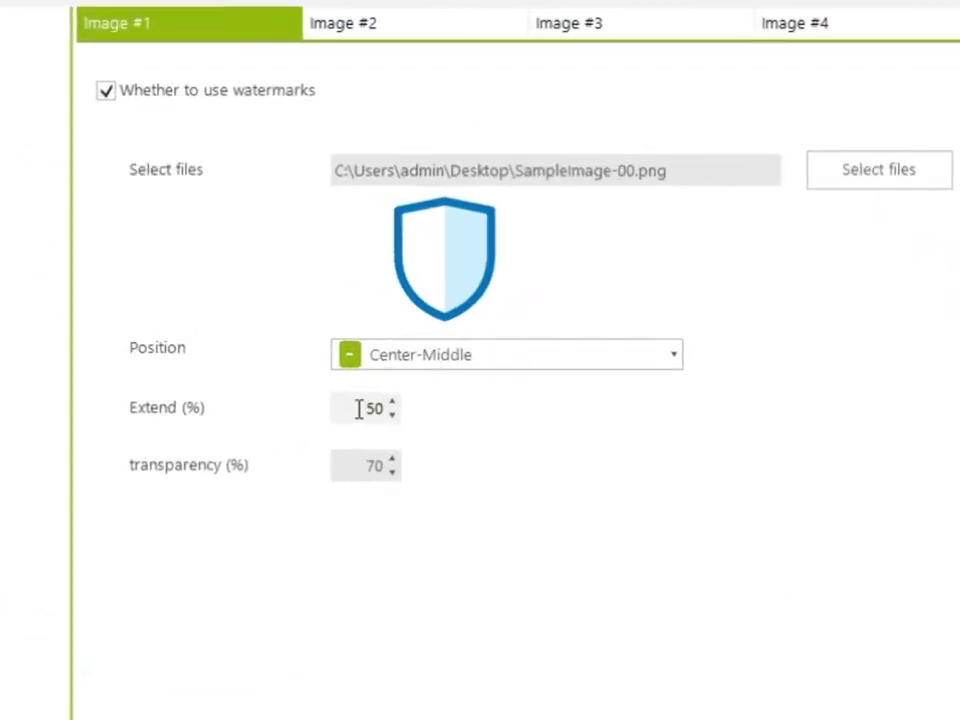
pyautogui.moveTo(352, 465); pyautogui.dragTo(390, 472)
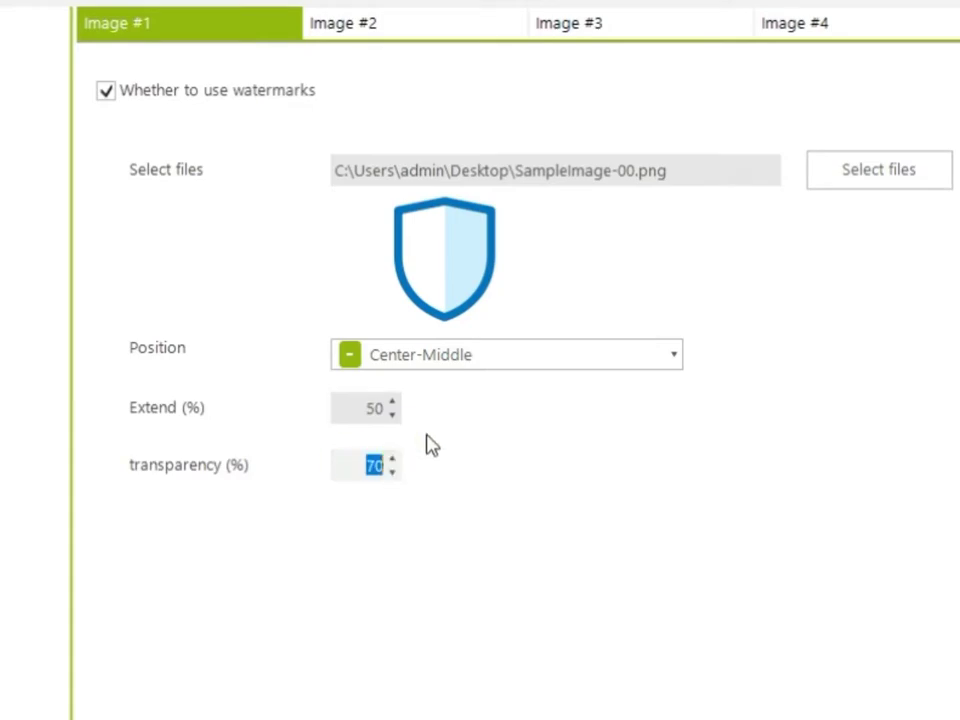
pyautogui.write('60')
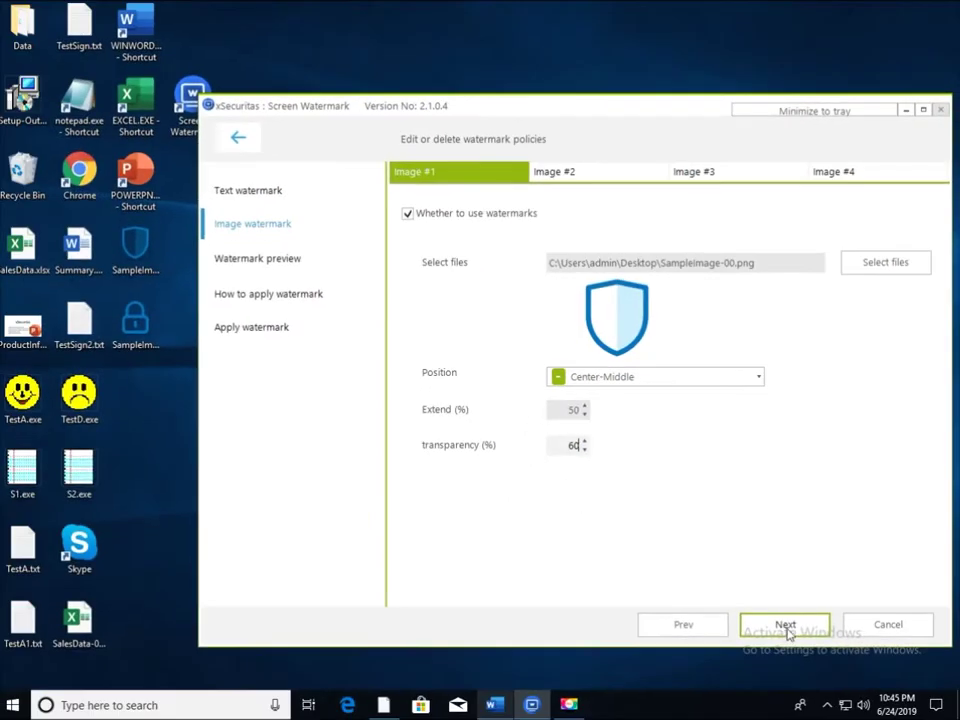
pyautogui.click(787, 627)
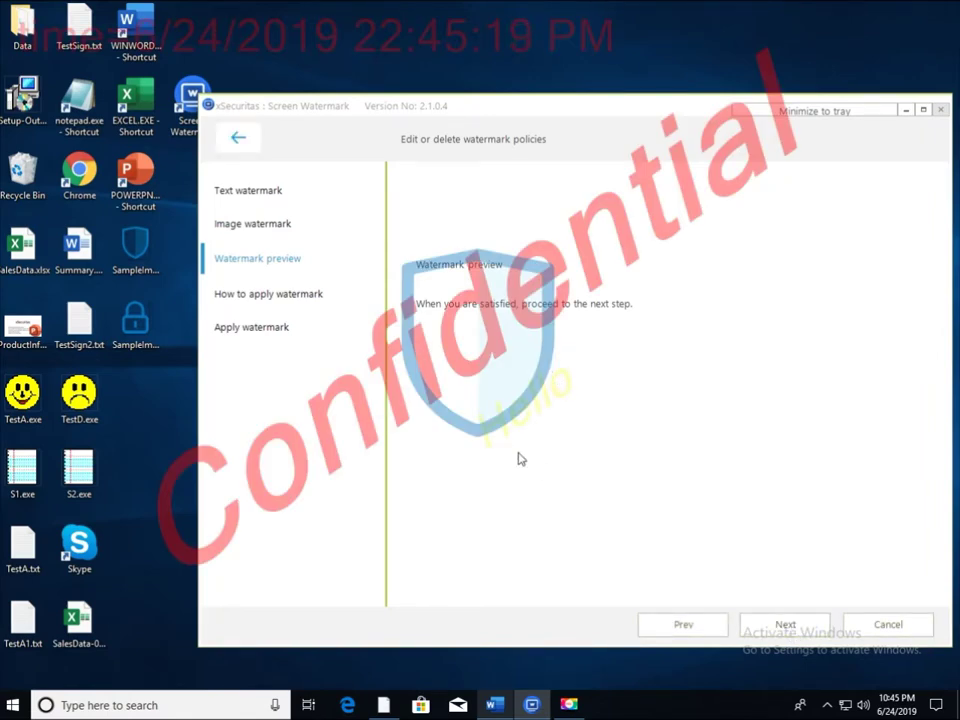
# Enable printing the watermark on the monitor too and apply the policy
pyautogui.click(760, 625)
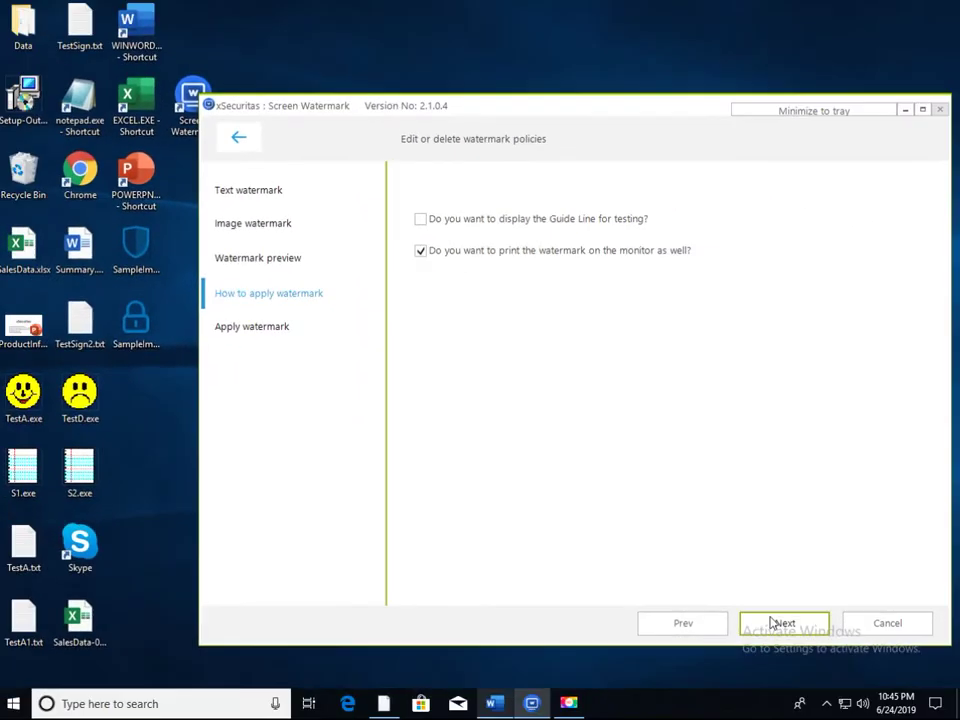
pyautogui.click(772, 622)
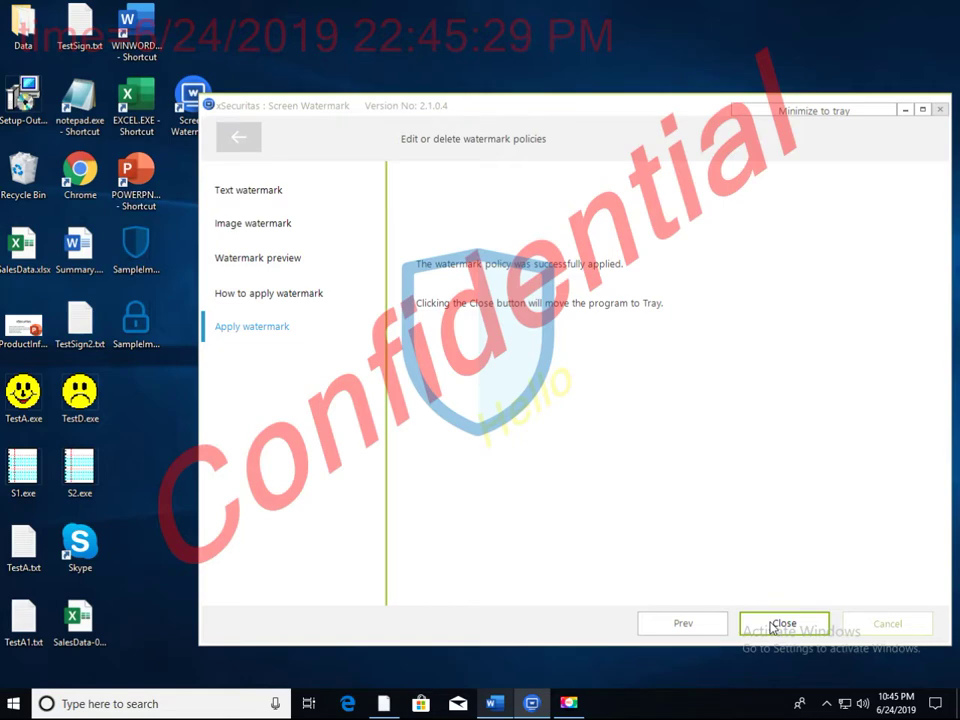
pyautogui.click(772, 626)
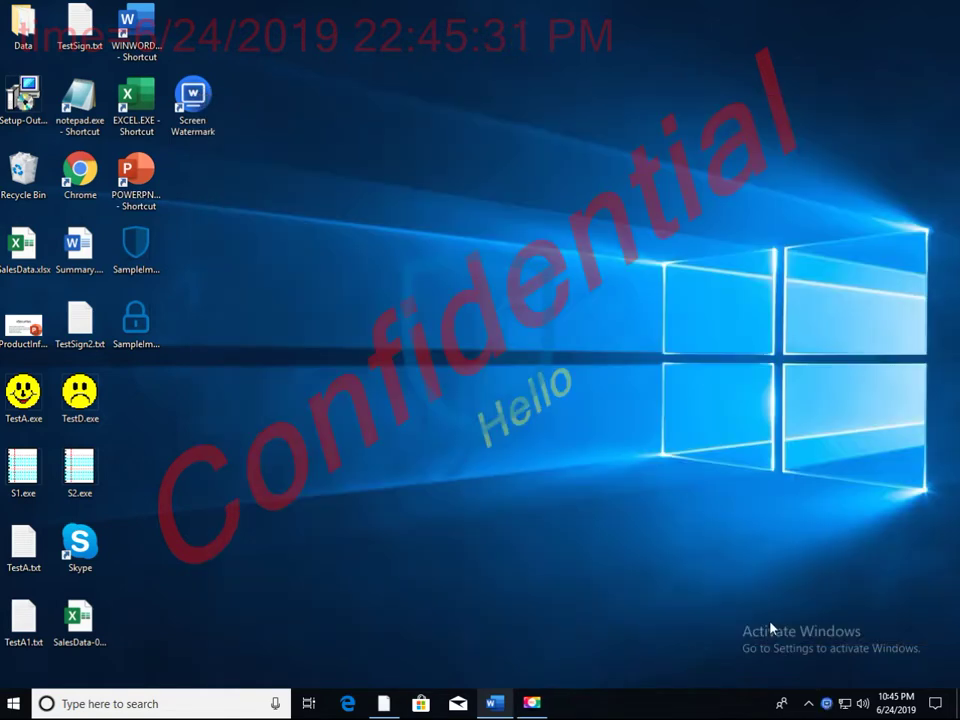
# Restore and move the Word window under the overlay, then open the tray options
pyautogui.click(494, 703)
pyautogui.moveTo(446, 137); pyautogui.dragTo(505, 92)
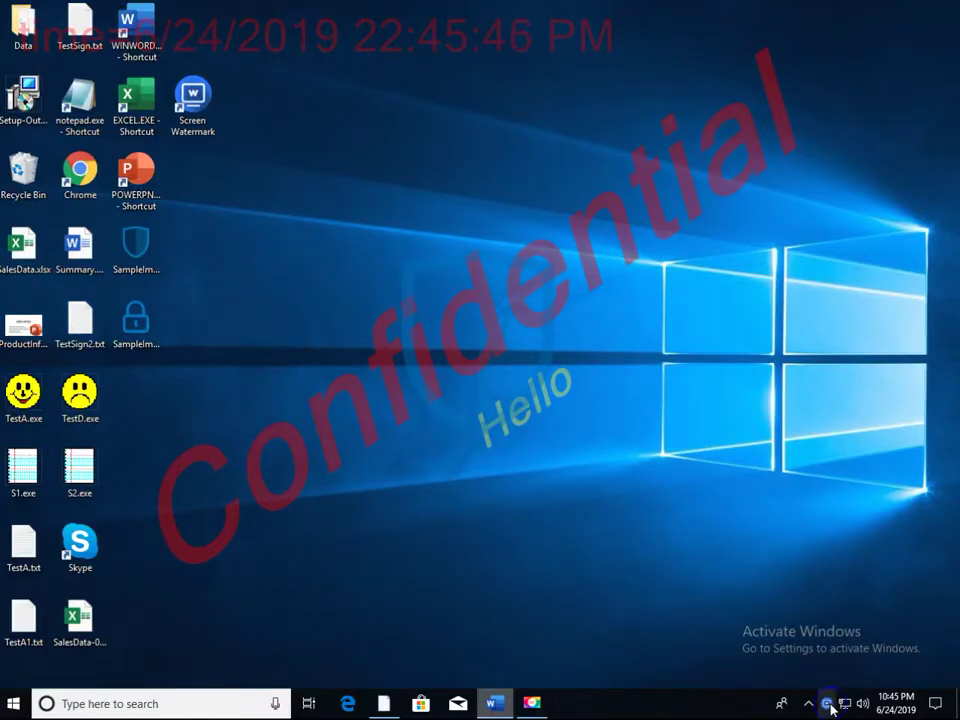
pyautogui.rightClick(828, 704)
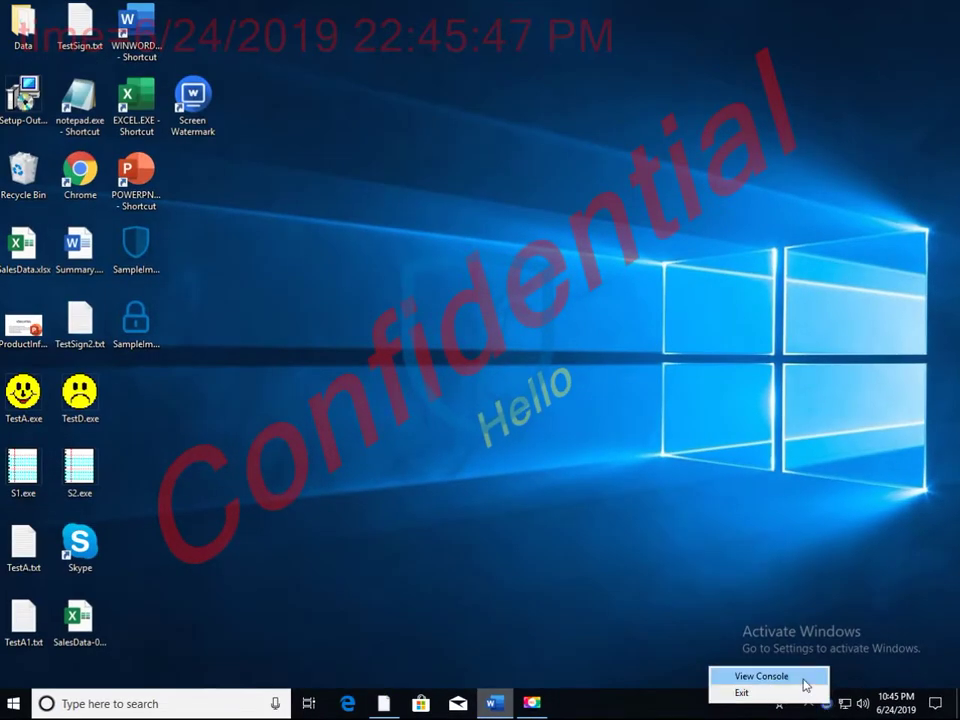
# Reopen the watermark console from the tray, enter the console password, and view the Introduction page
pyautogui.click(803, 678)
pyautogui.write('**')
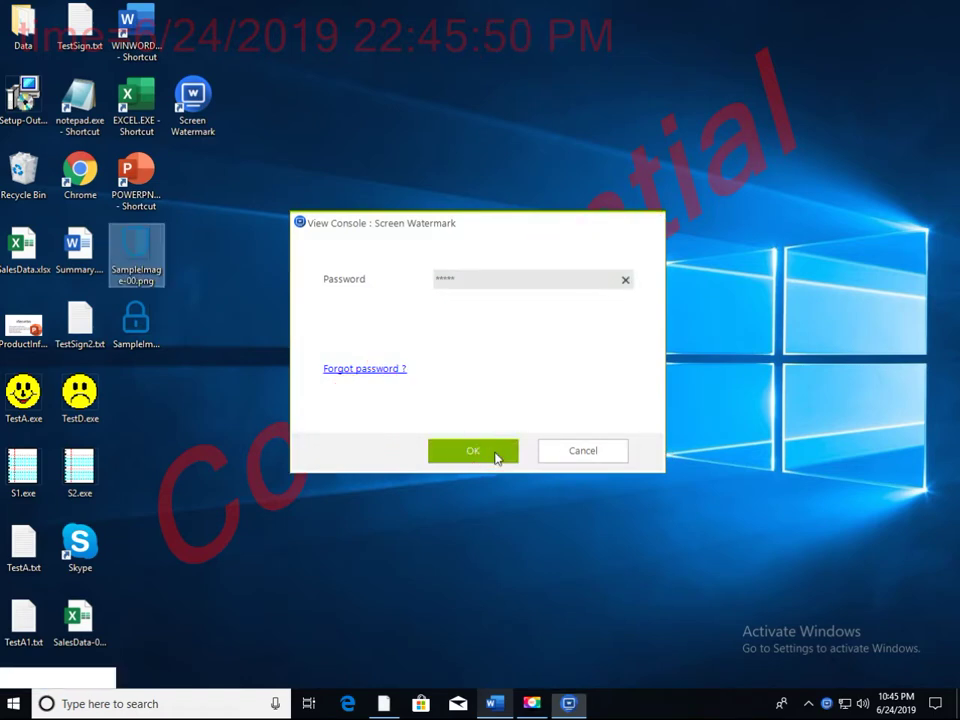
pyautogui.click(497, 455)
pyautogui.click(330, 148)
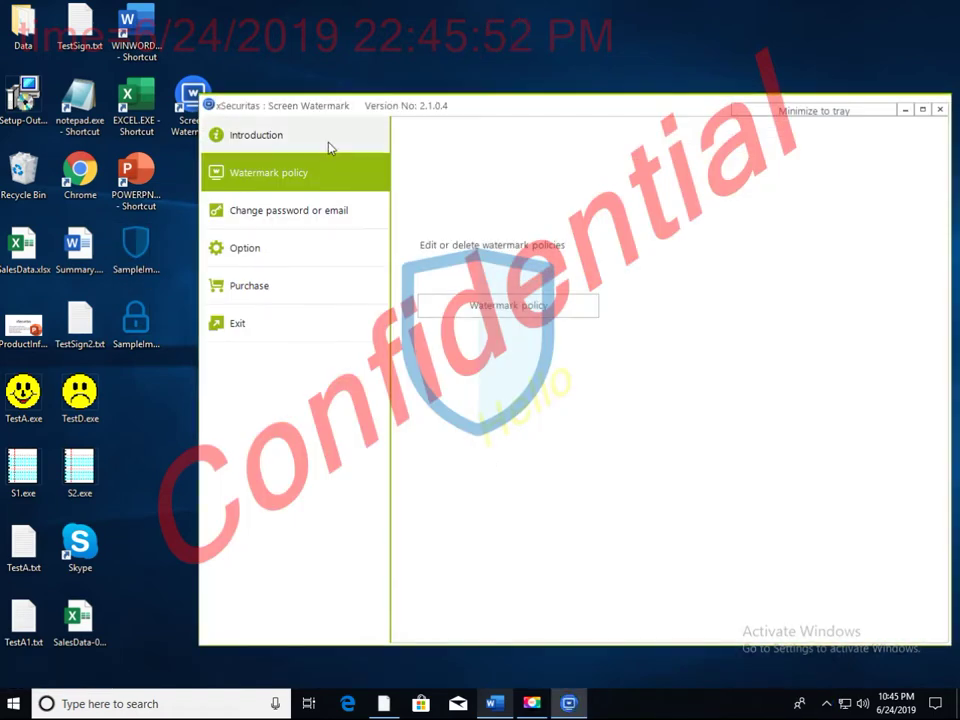